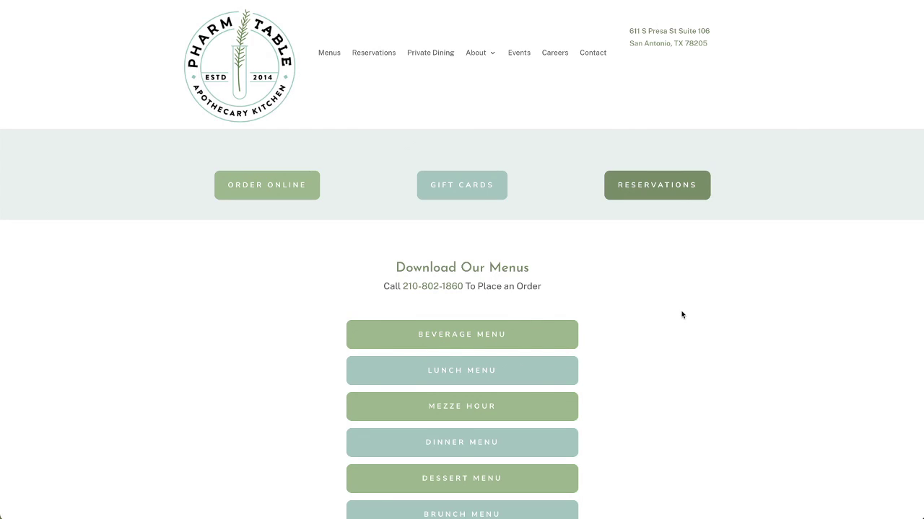
scroll(681, 315, down, 1)
scroll(682, 316, up, 1)
scroll(484, 281, down, 1)
scroll(467, 297, down, 1)
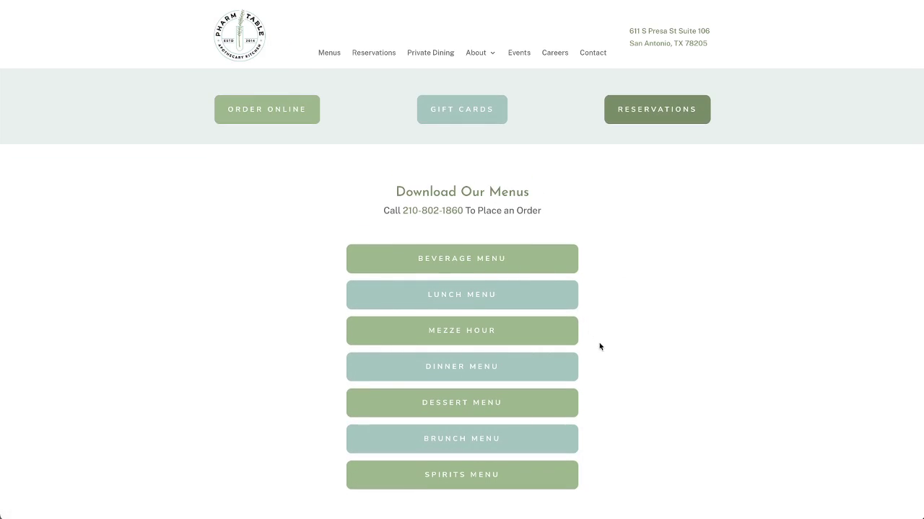
scroll(604, 355, down, 1)
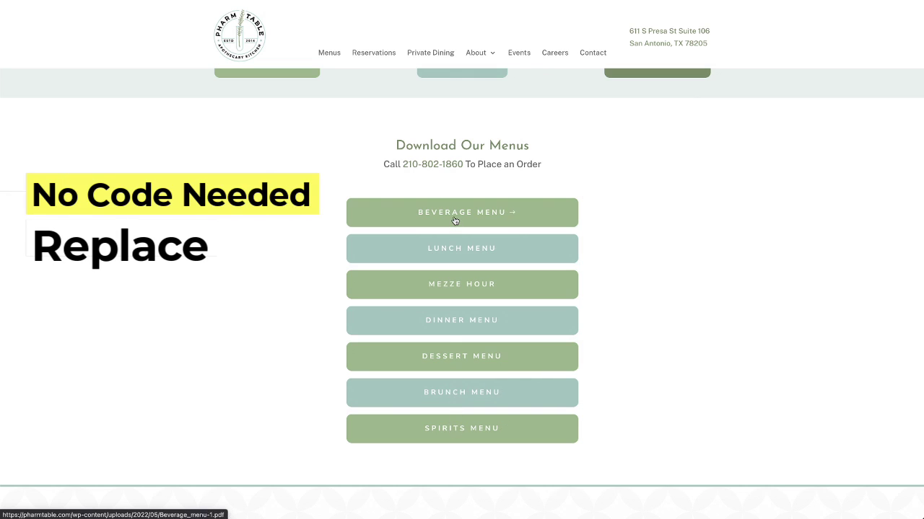
scroll(625, 240, up, 1)
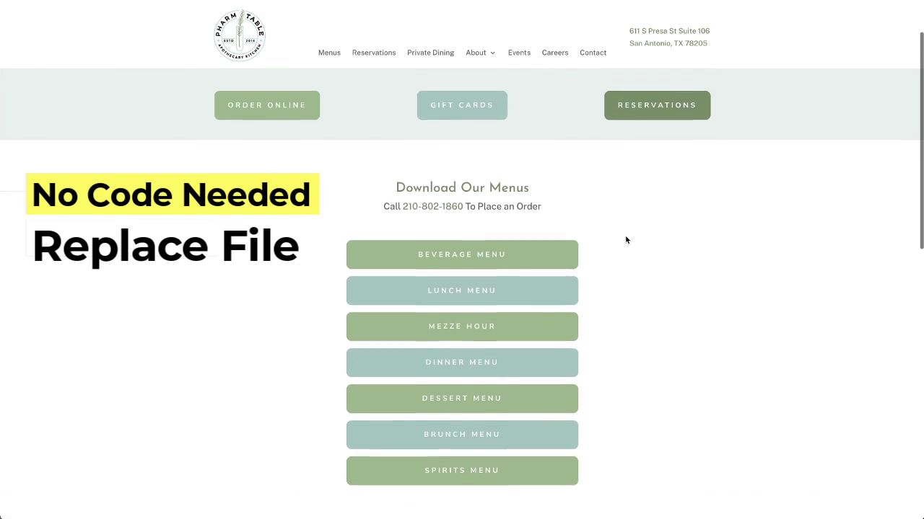
scroll(625, 238, down, 1)
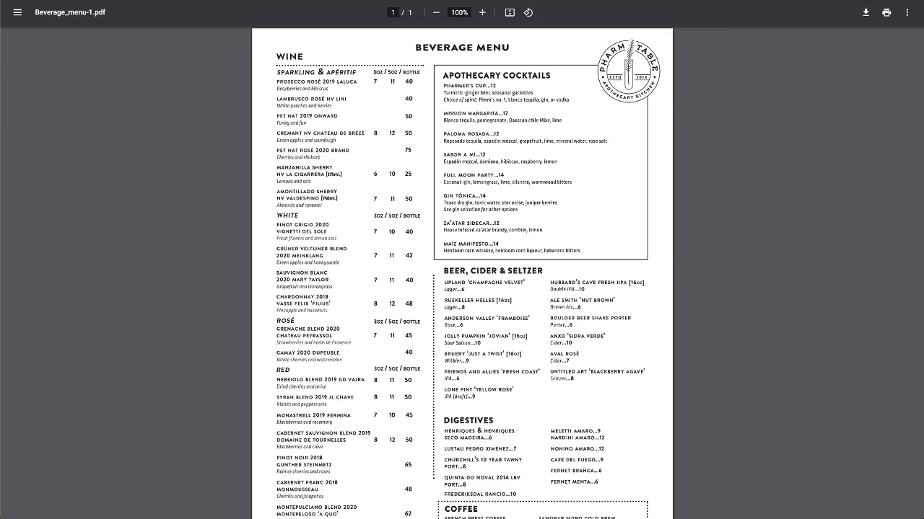
Go back from Beverage_menu-1.pdf to the Pharm Table menus page
key(alt+Left)
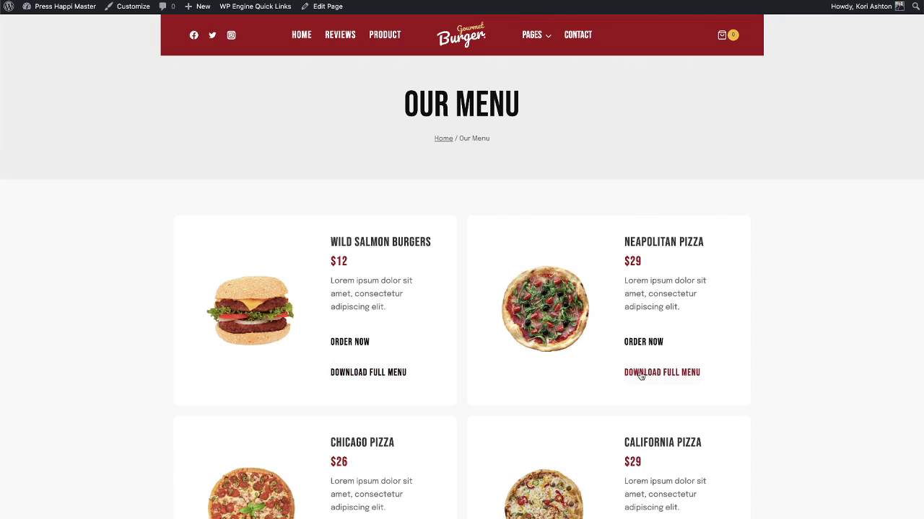
Scroll the Gourmet Burger Our Menu page to review the dishes and their full-menu download links
scroll(425, 374, down, 5)
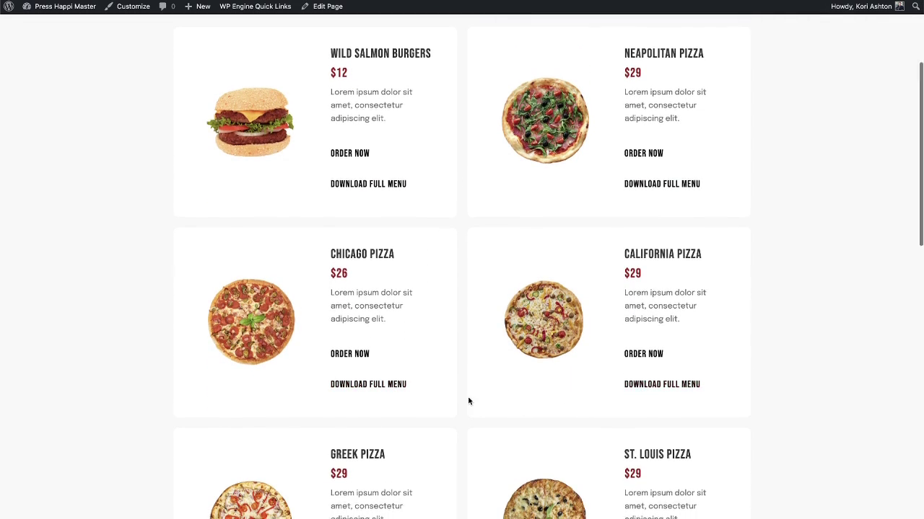
scroll(468, 400, down, 2)
scroll(465, 401, up, 8)
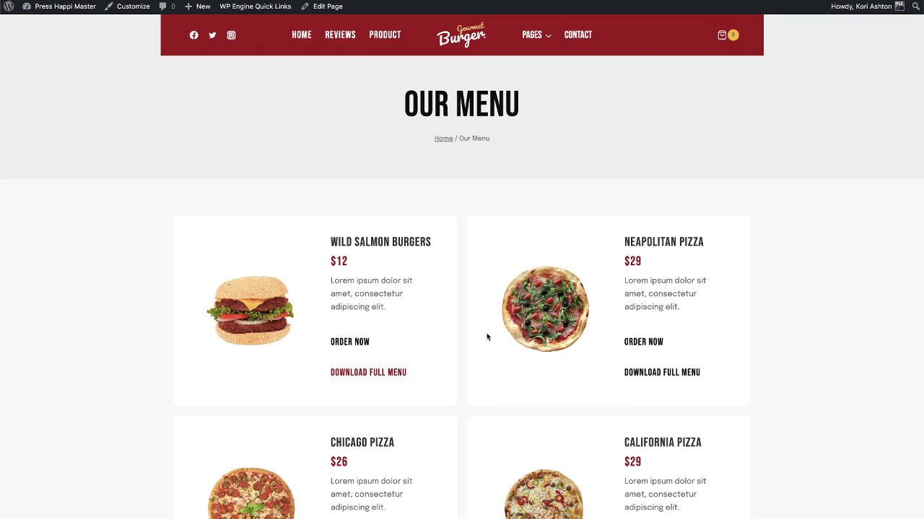
scroll(486, 337, down, 3)
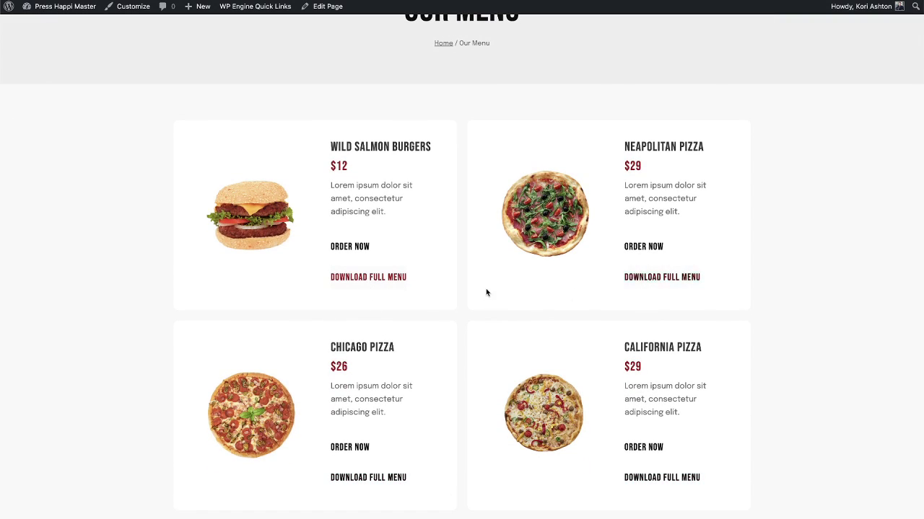
scroll(462, 294, up, 3)
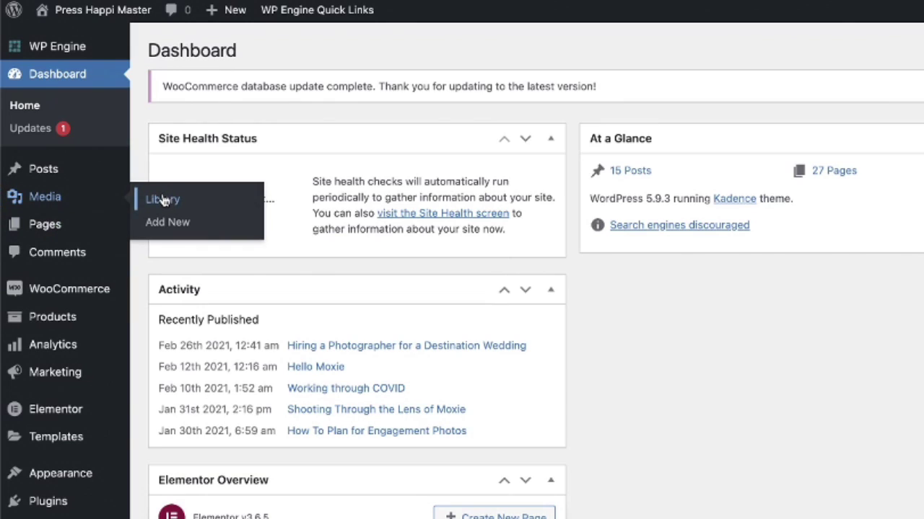
Filter the Media Library to Documents to confirm ExampleFile.pdf is the only one, then show All media items
click(163, 200)
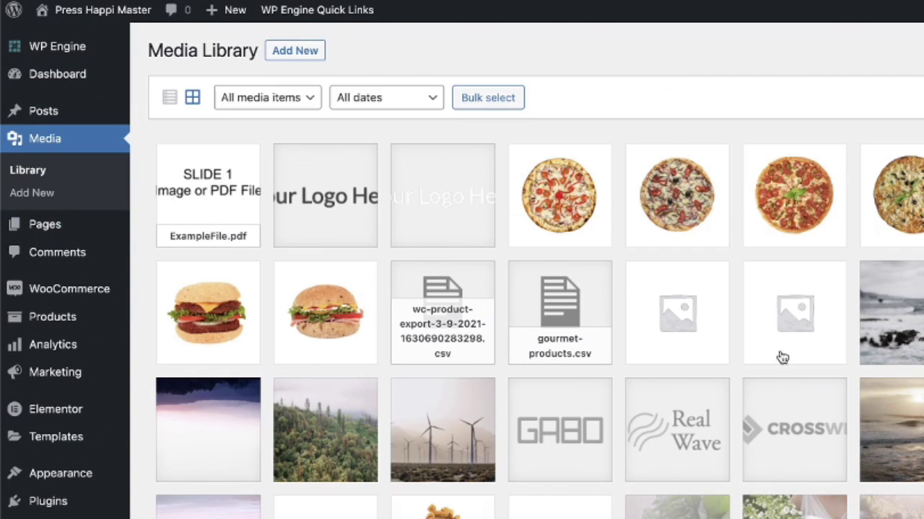
click(310, 101)
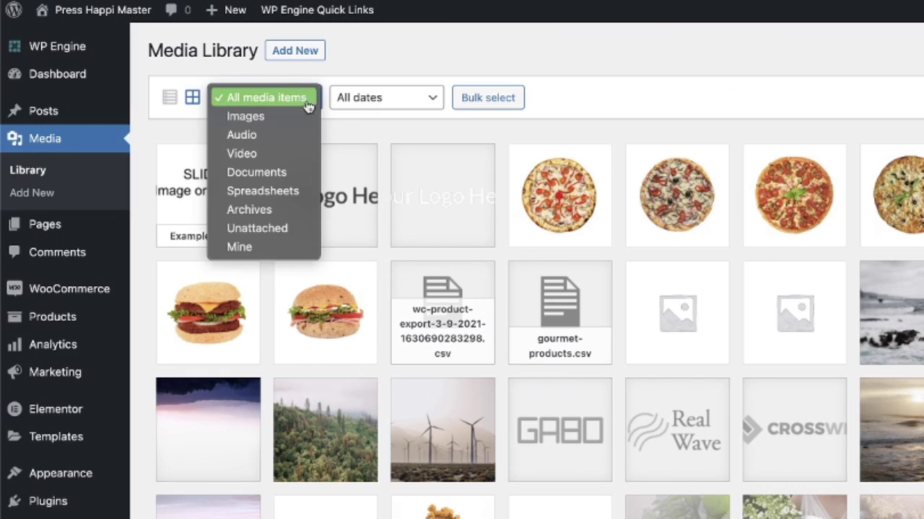
click(293, 172)
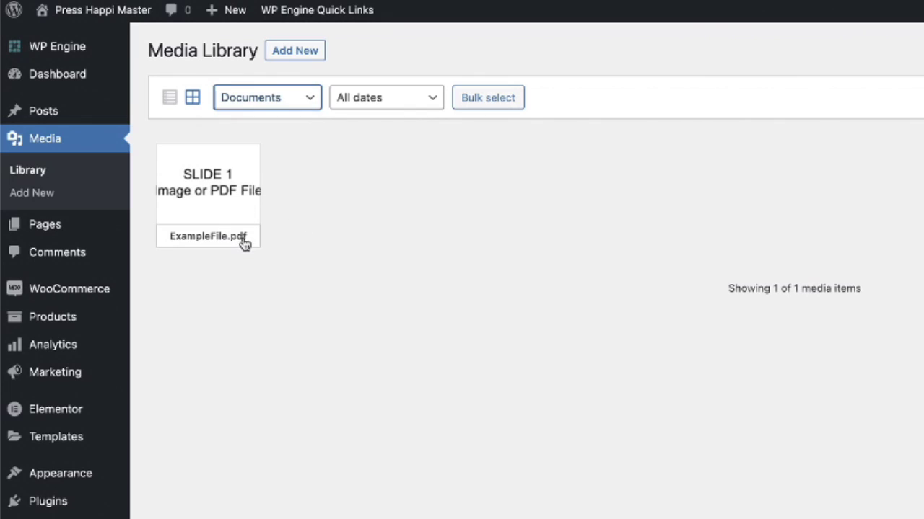
click(303, 102)
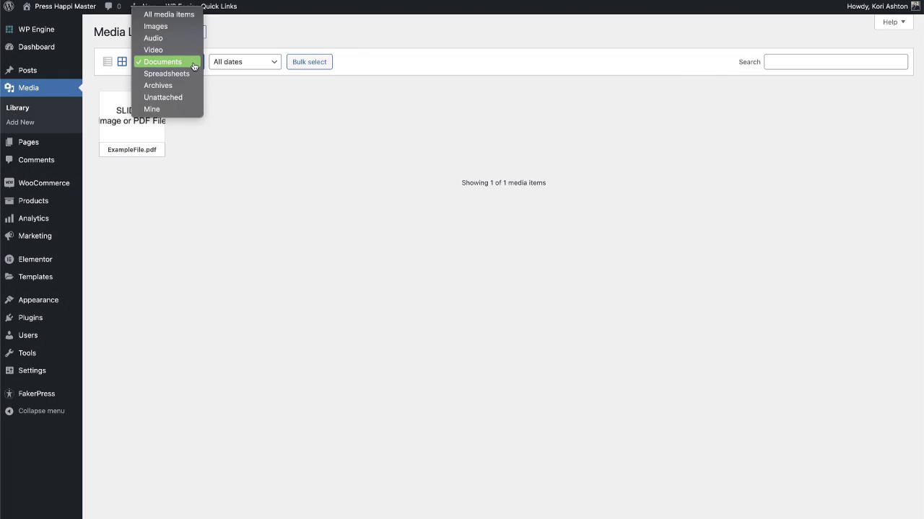
click(176, 16)
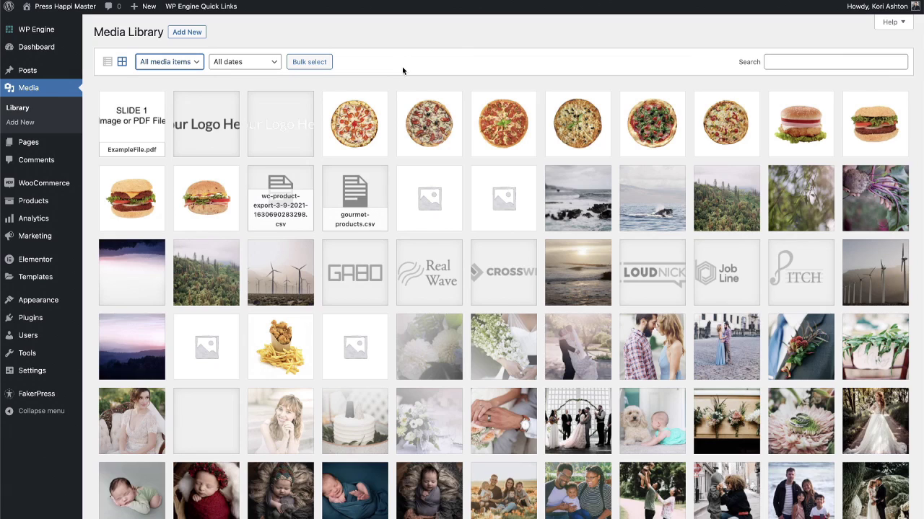
click(770, 66)
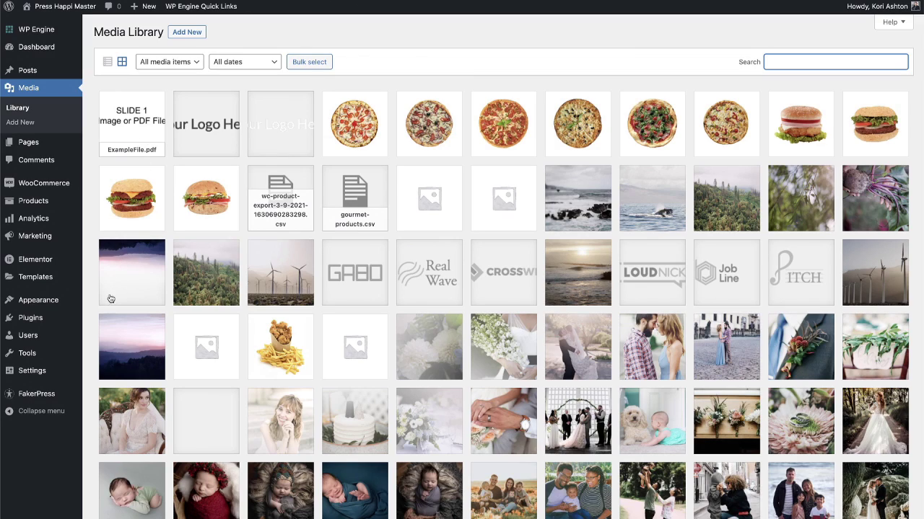
mouse_move(70, 322)
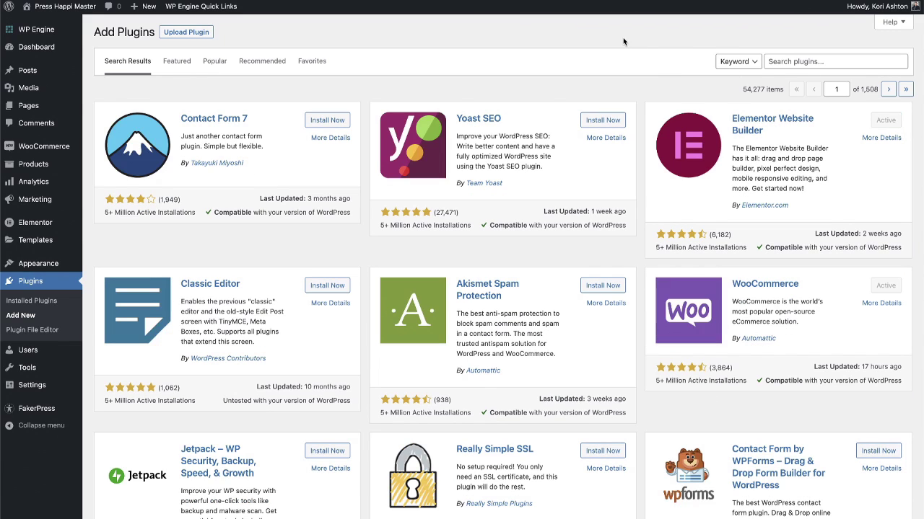
Search plugins for Replace Image, then install and activate the Aspen Grove Studios plugin
click(807, 61)
text(re)
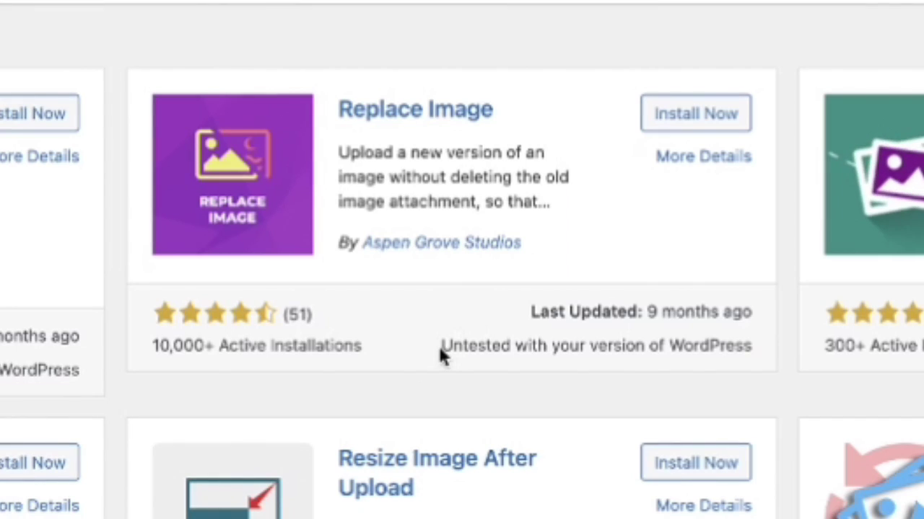
drag(439, 345, 739, 339)
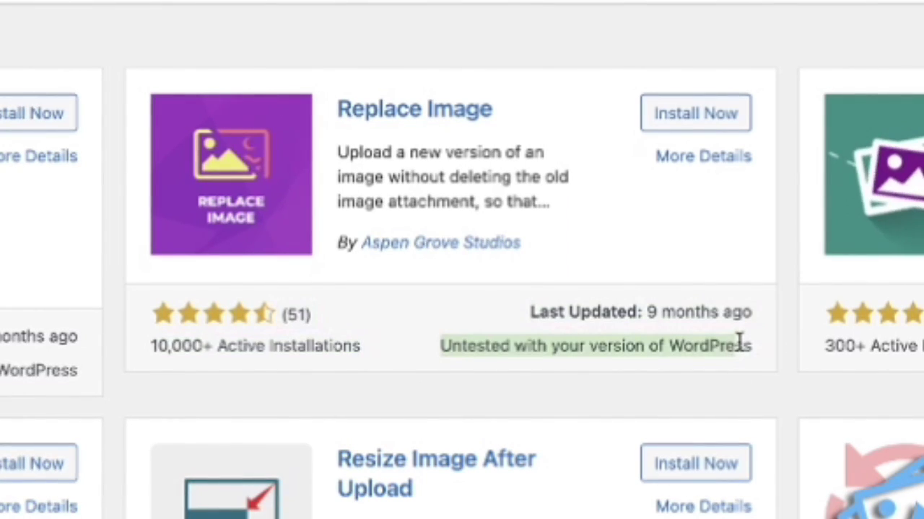
click(740, 344)
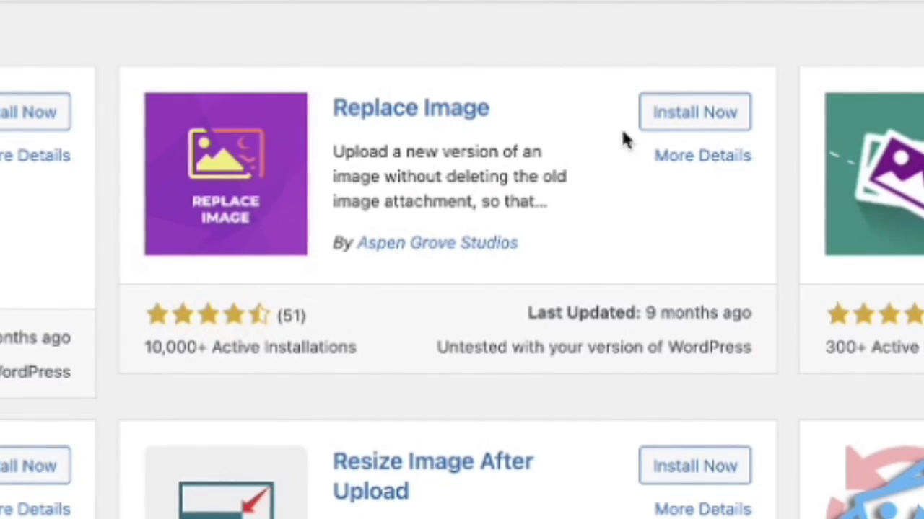
click(678, 110)
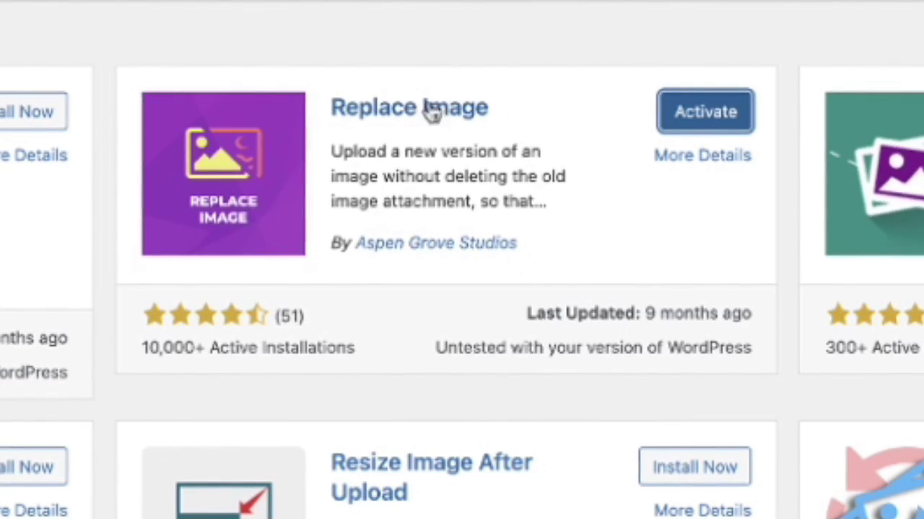
click(738, 119)
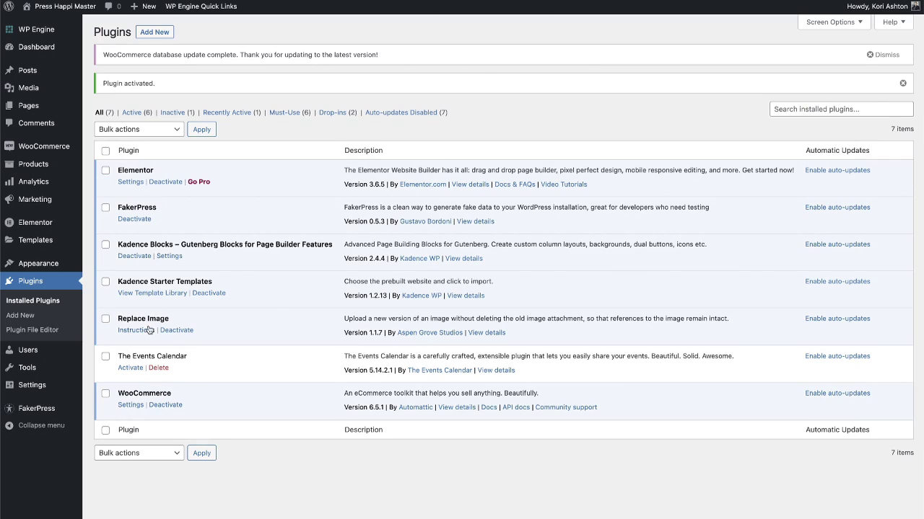
Open ExampleFile.pdf's attachment details from the Media Library, zoomed in to read the replace option
mouse_move(29, 87)
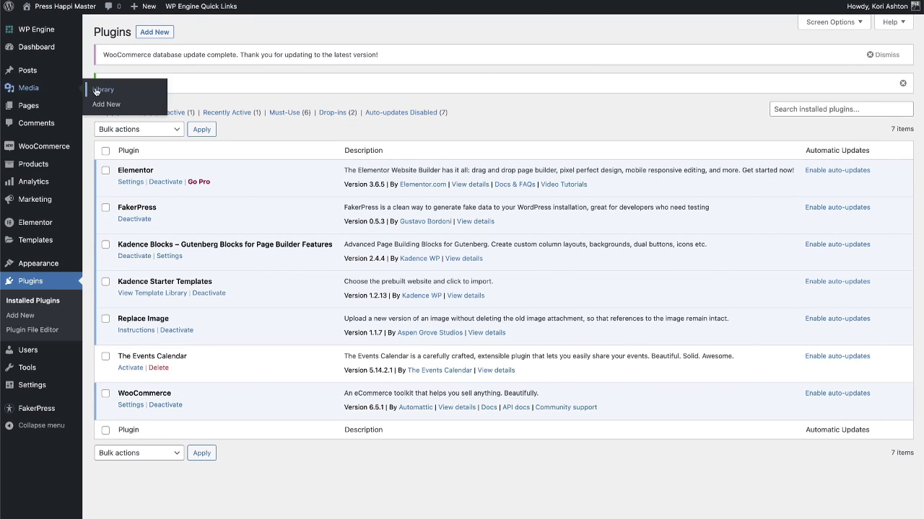
click(101, 90)
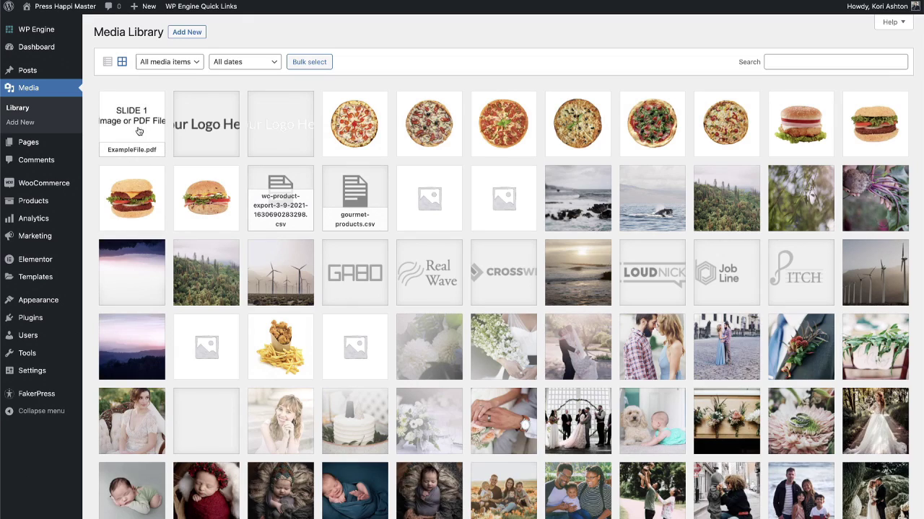
click(129, 127)
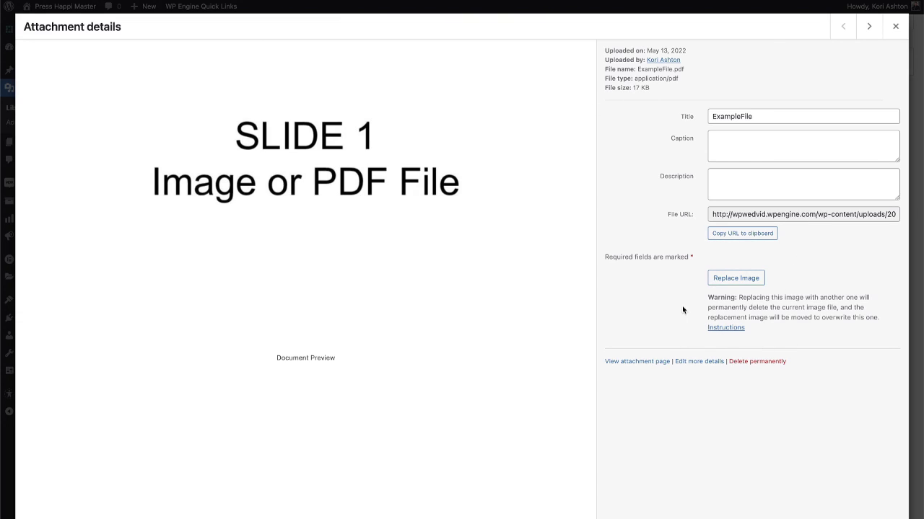
key(ctrl+plus)
key(ctrl+plus)
key(ctrl+plus)
key(ctrl+plus)
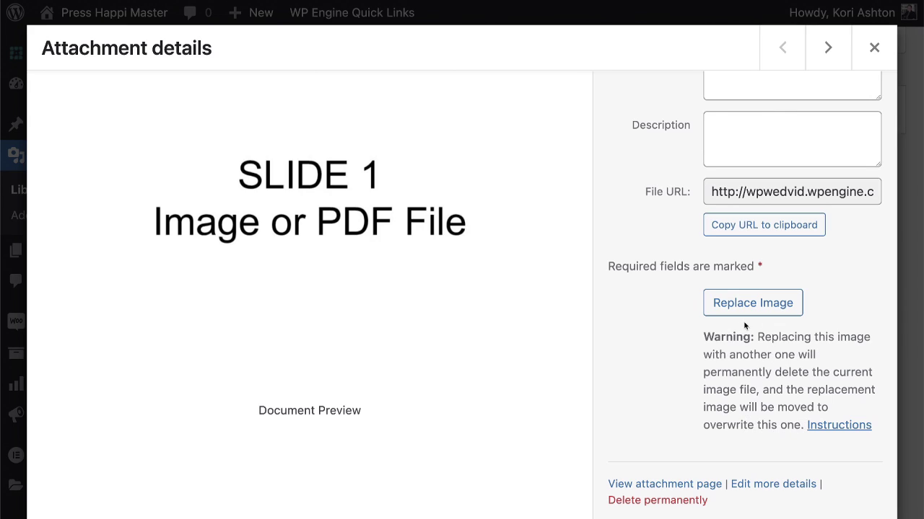
scroll(750, 334, up, 5)
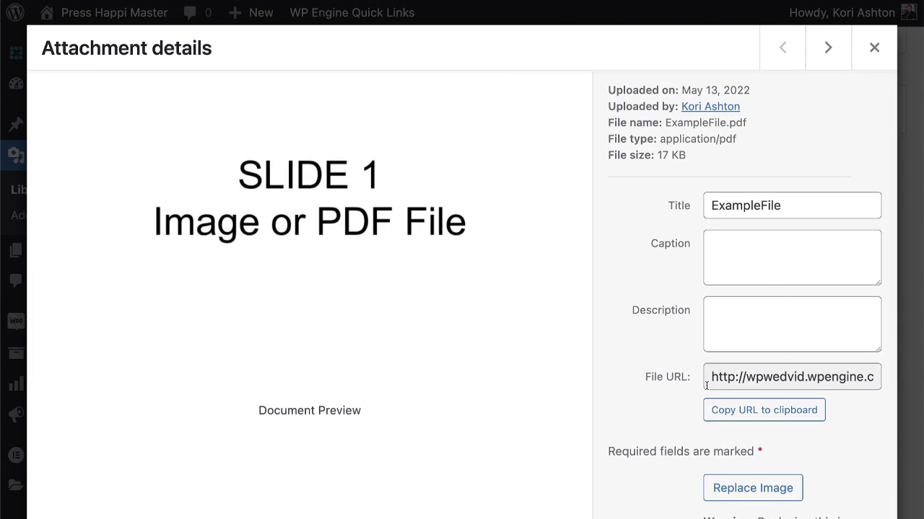
scroll(694, 351, down, 5)
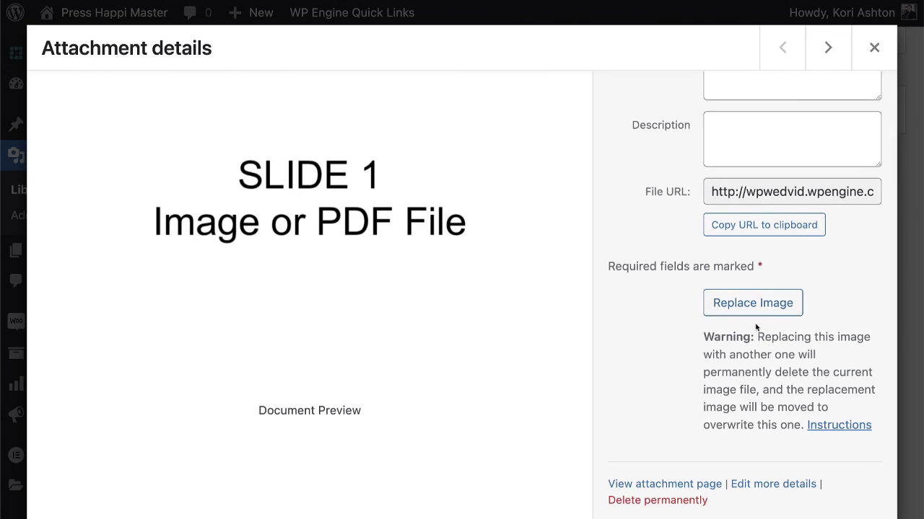
Upload Example-File2.pdf from the Video_Tuts folder and confirm it replaces ExampleFile.pdf
click(763, 305)
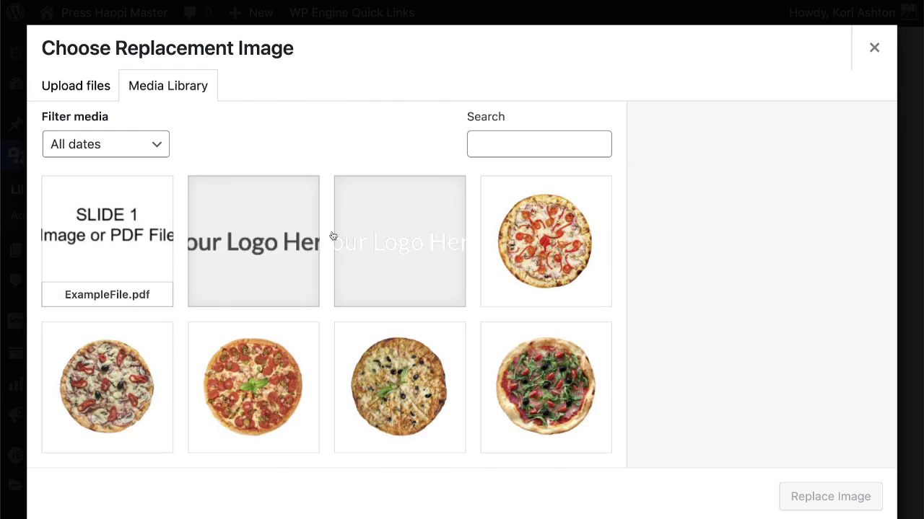
click(78, 87)
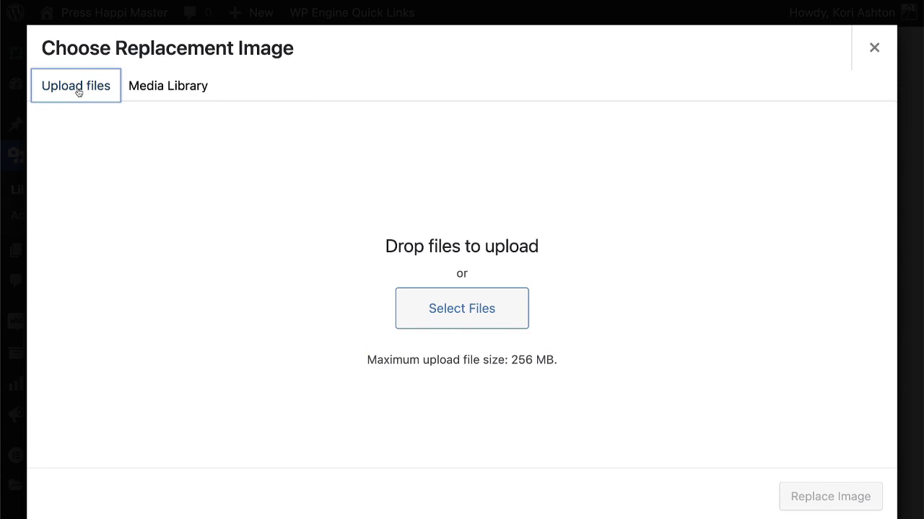
click(453, 323)
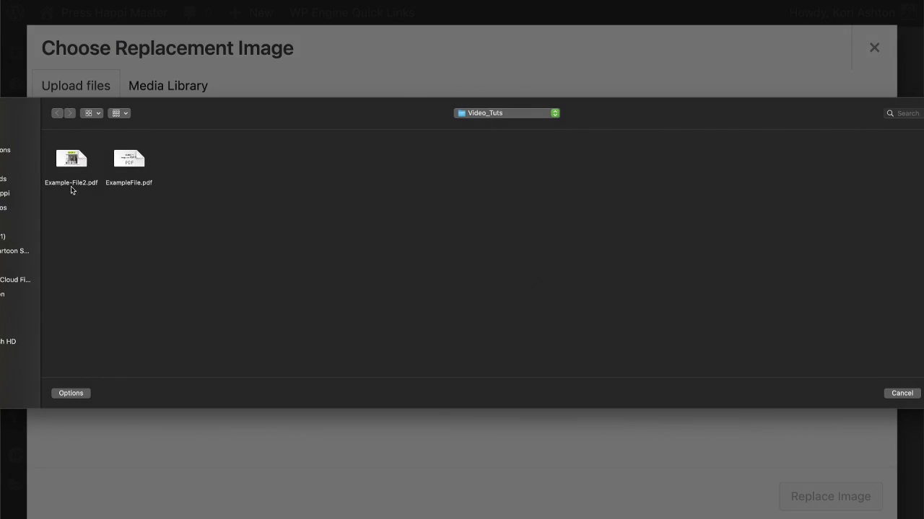
click(70, 164)
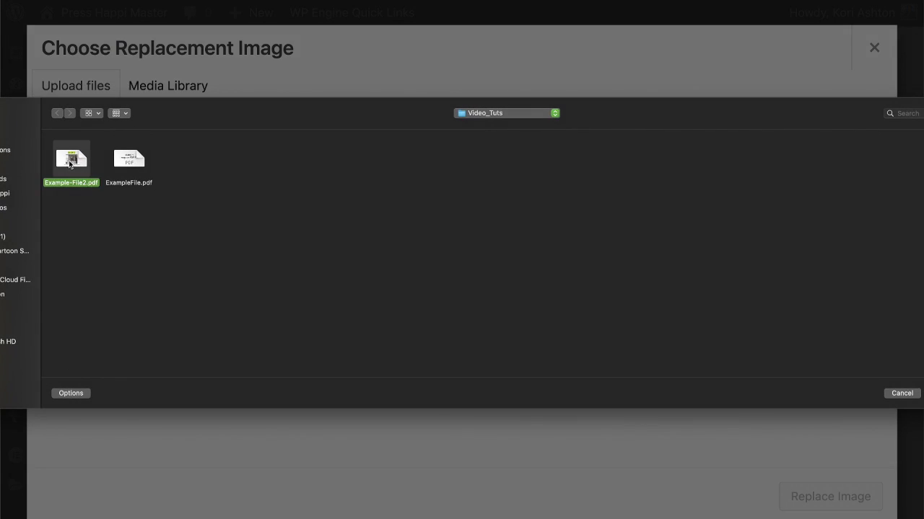
double_click(70, 163)
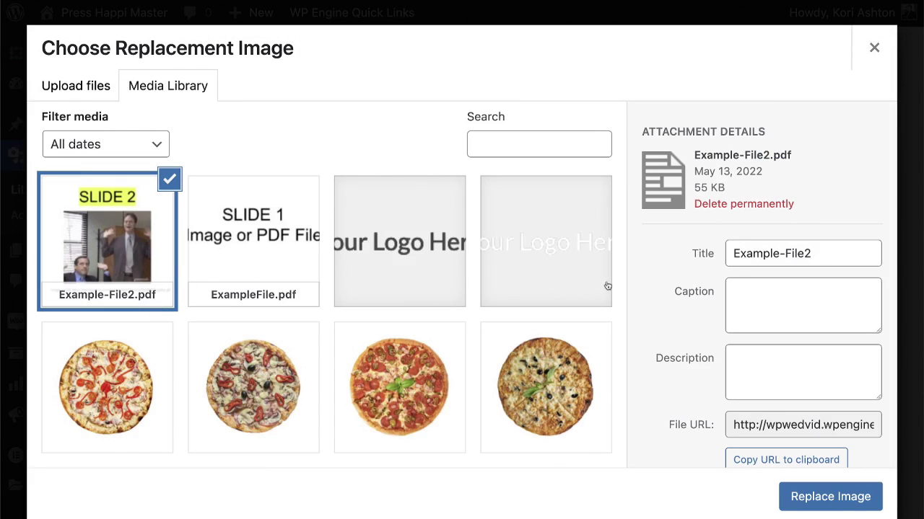
scroll(696, 339, down, 5)
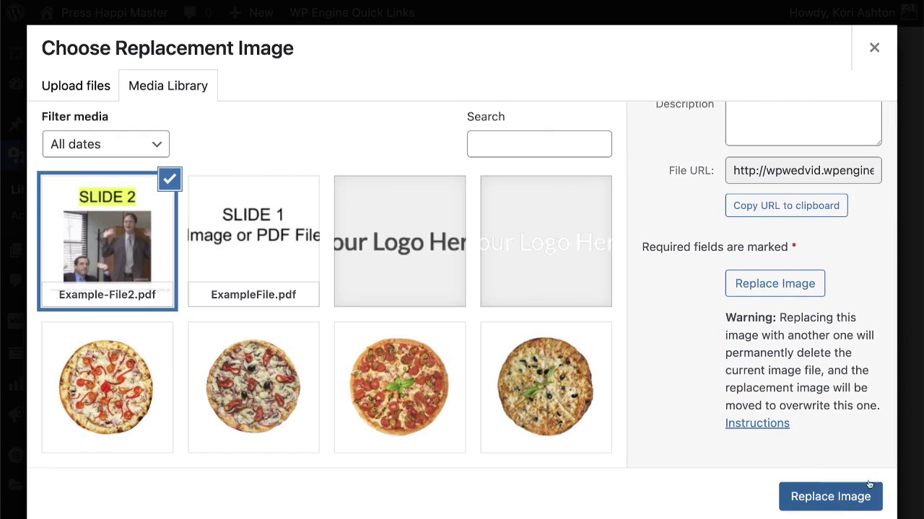
click(833, 498)
click(822, 498)
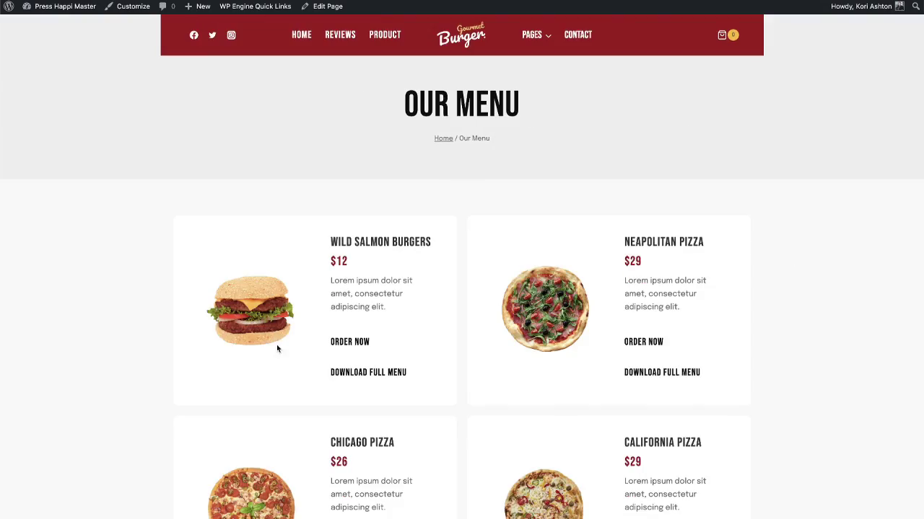
Open the Wild Salmon Burgers Download Full Menu PDF, which now shows SLIDE 2
click(356, 374)
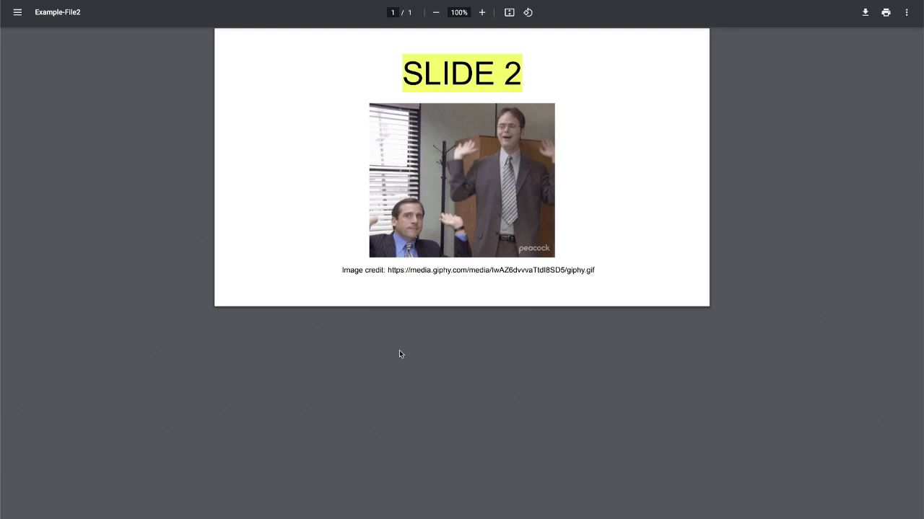